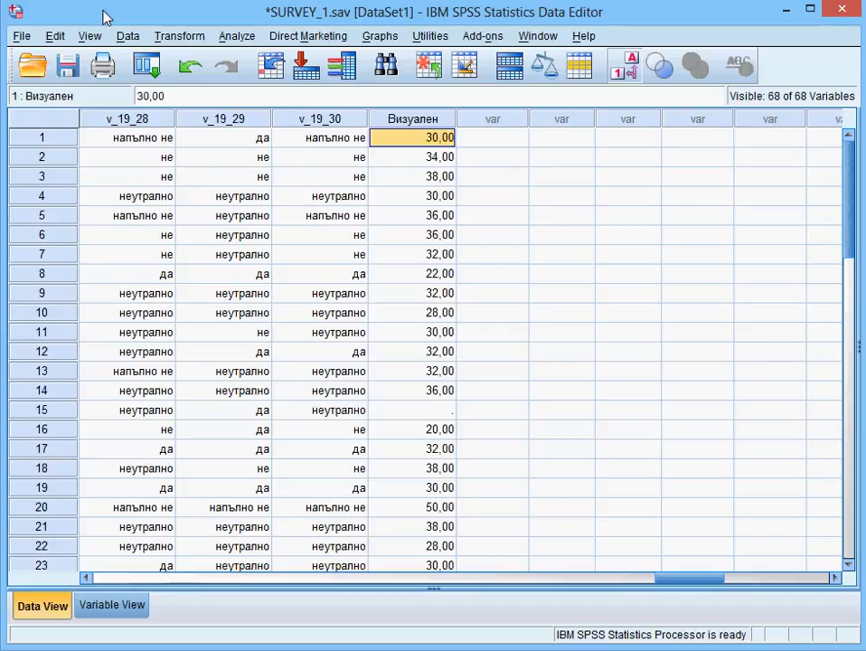
Step: Start a Recode into Different Variables and add the computed Визуален variable as its input
left_click(163, 40)
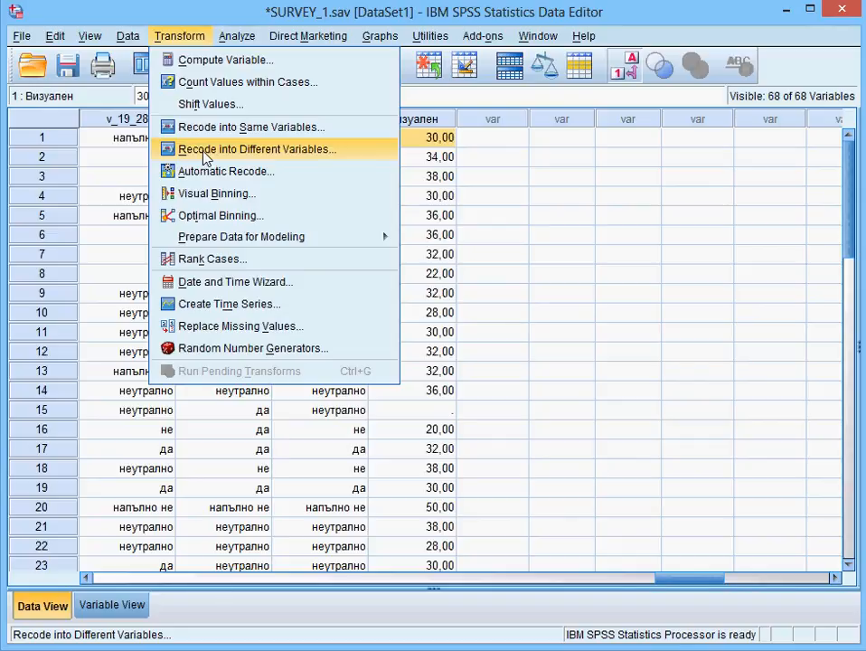
left_click(206, 153)
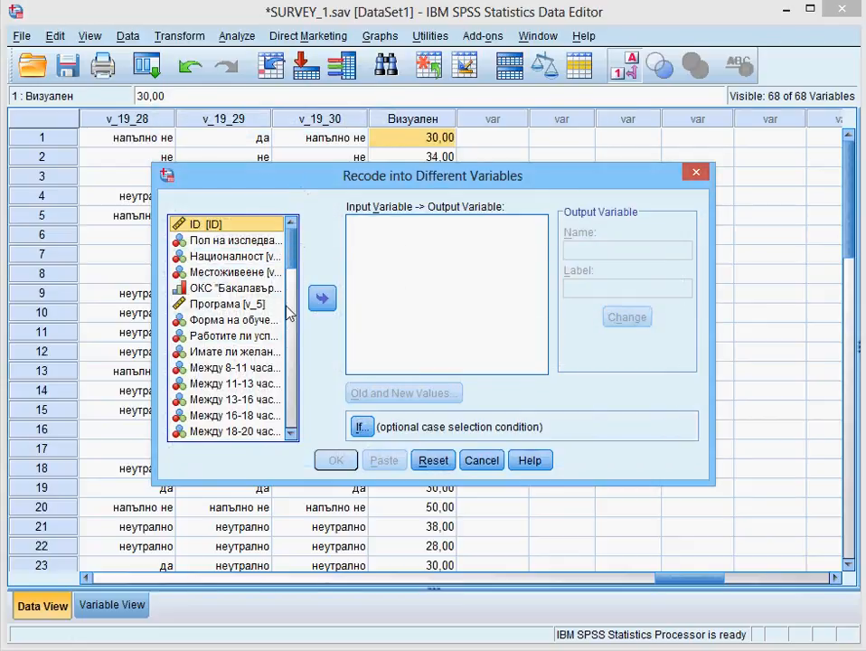
scroll(287, 312, "down", 1)
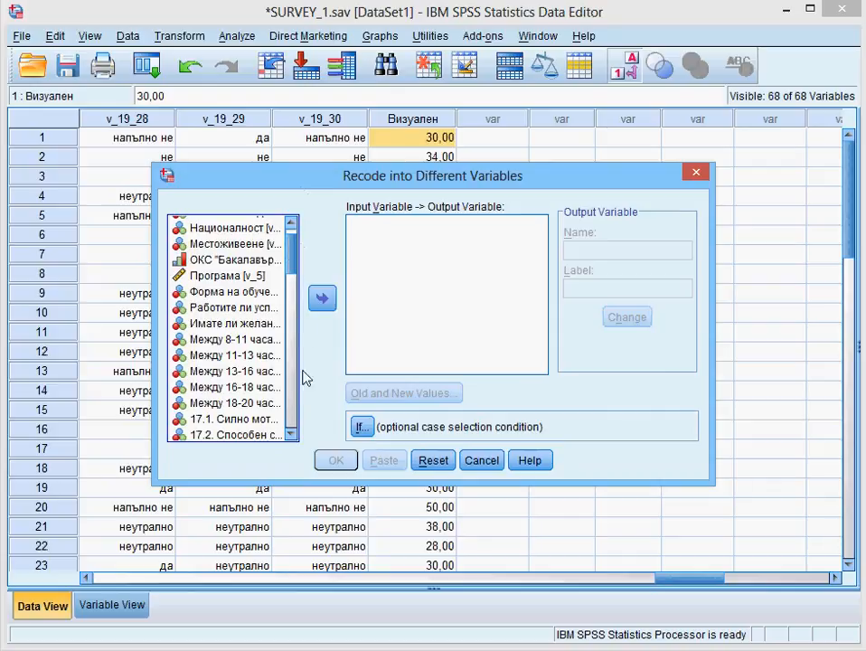
scroll(299, 406, "down", 15)
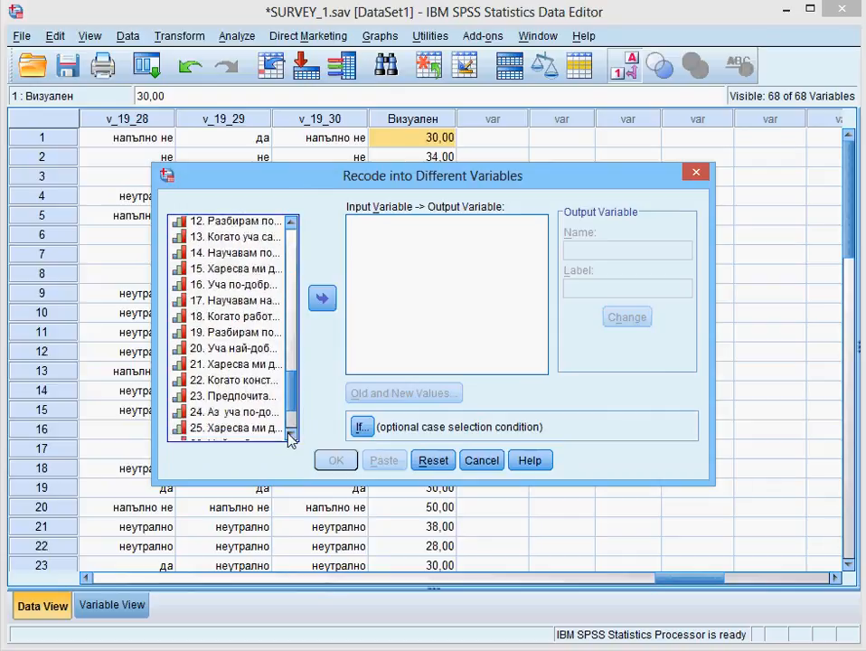
scroll(290, 439, "down", 3)
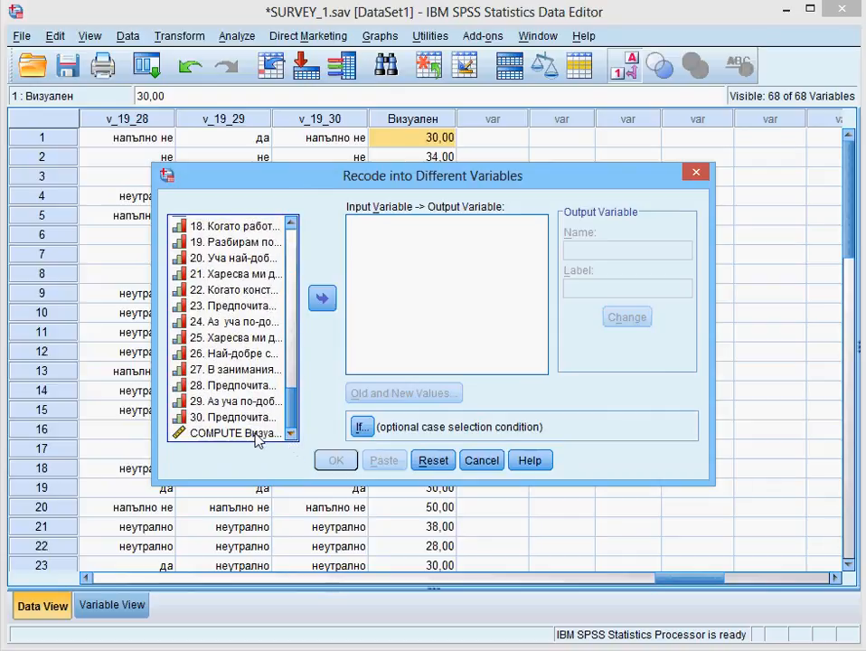
left_click(239, 433)
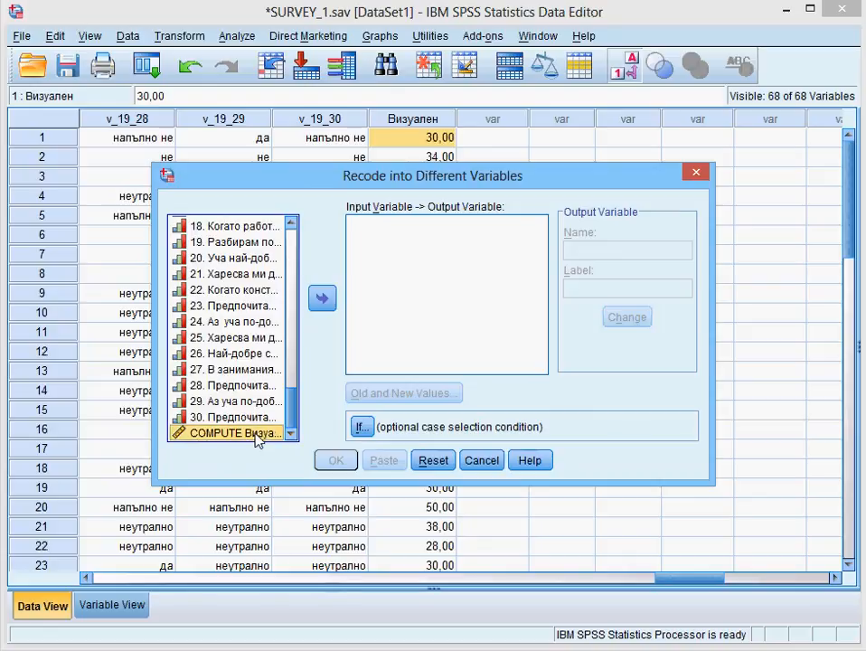
left_click(322, 299)
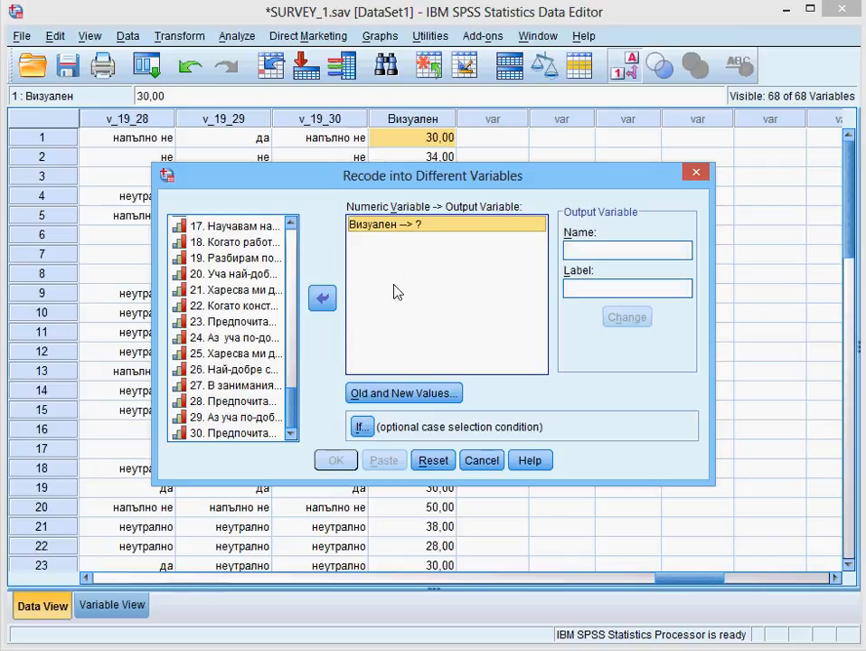
Step: Name the output variable Visual_gr with the label "Предпочитание към визуален стил" and apply it to Визуален
left_click(581, 250)
type("V")
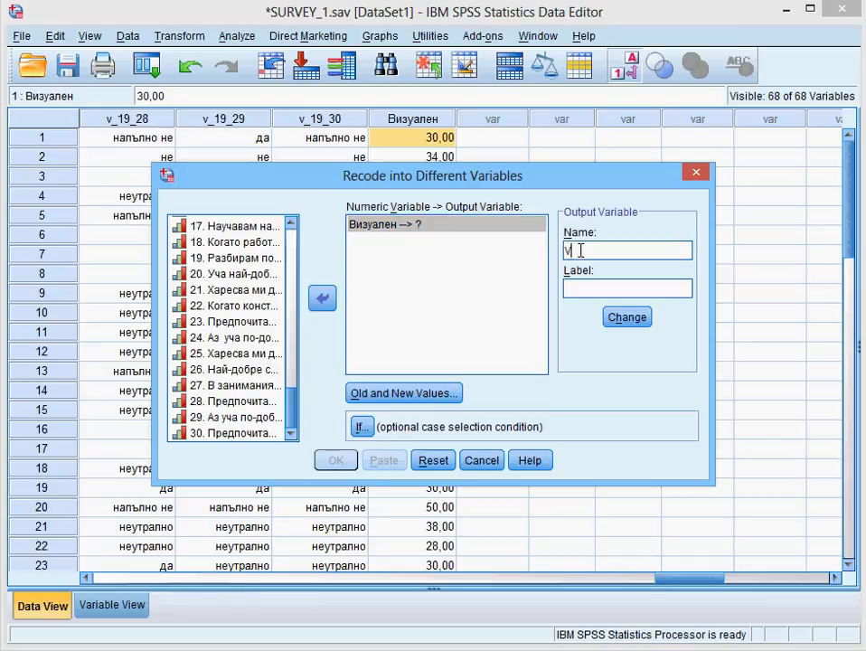
type("isual_gr")
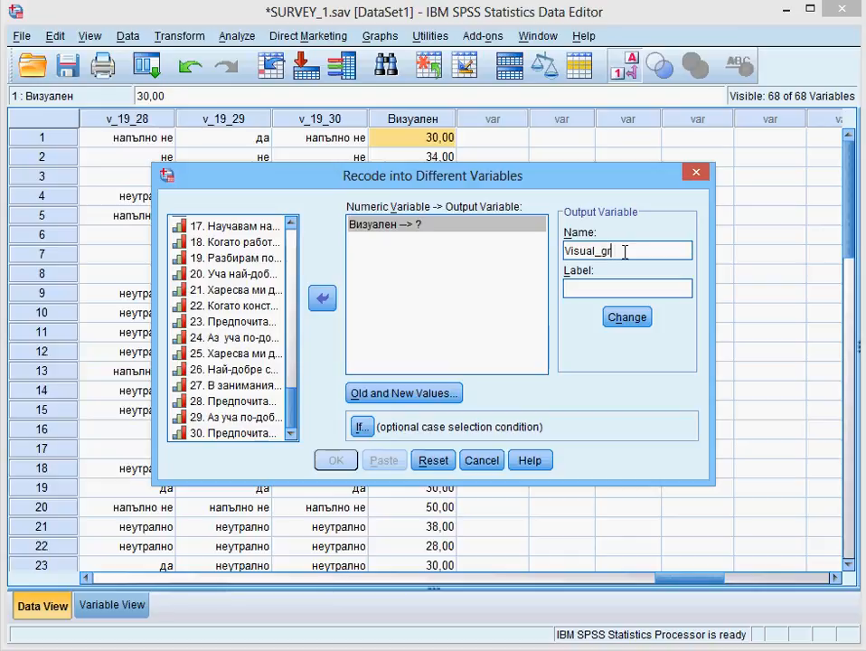
left_click(592, 288)
type("Пред")
type("почитание къ")
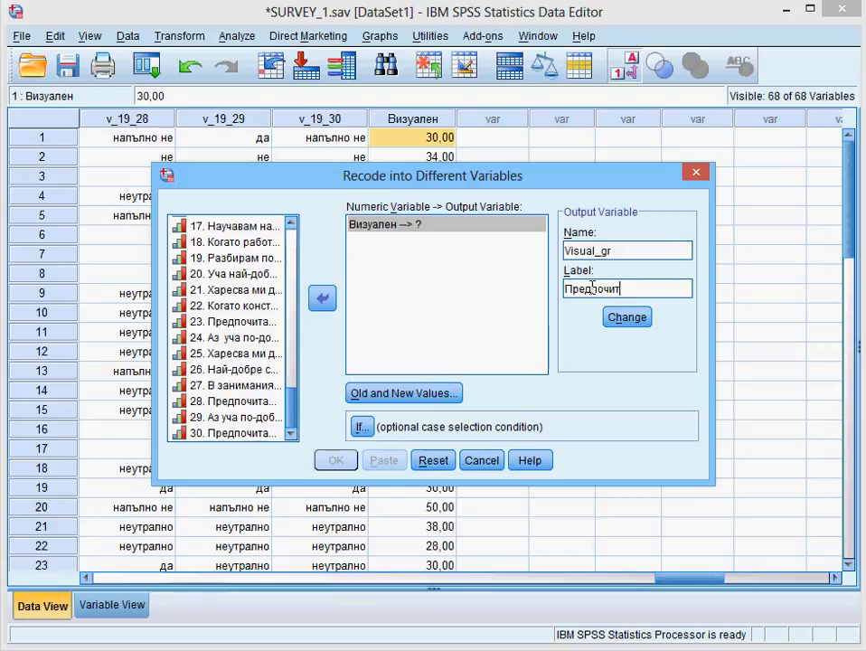
type("м")
type(" визуален сти")
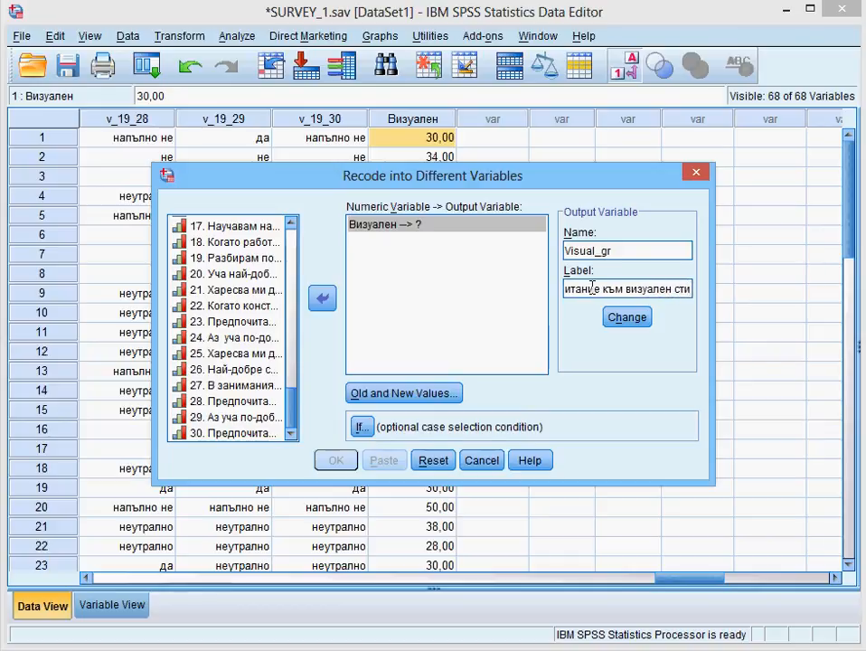
type("л")
left_click(624, 318)
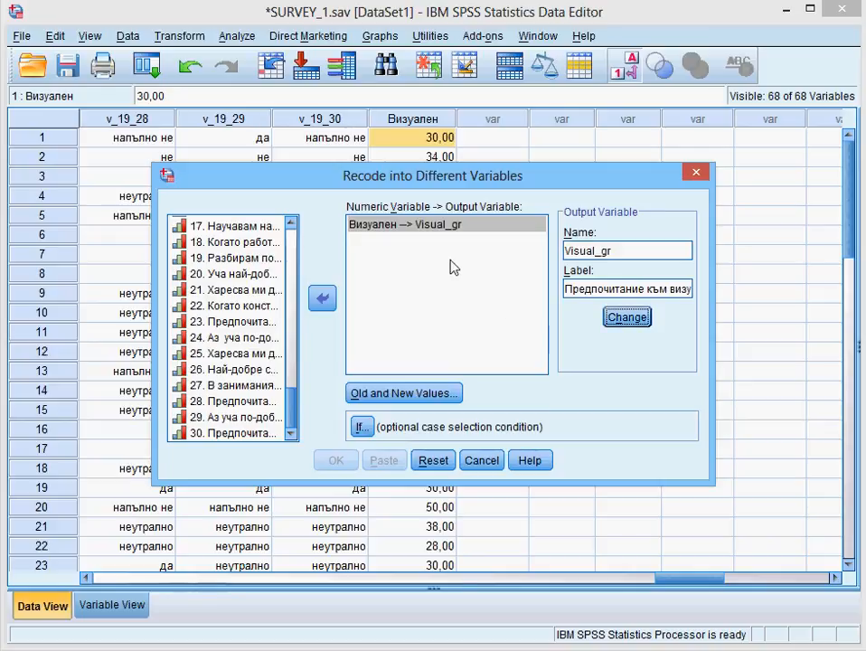
Step: Open the old and new values definition for recoding Визуален into Visual_gr
left_click(354, 225)
left_click(418, 396)
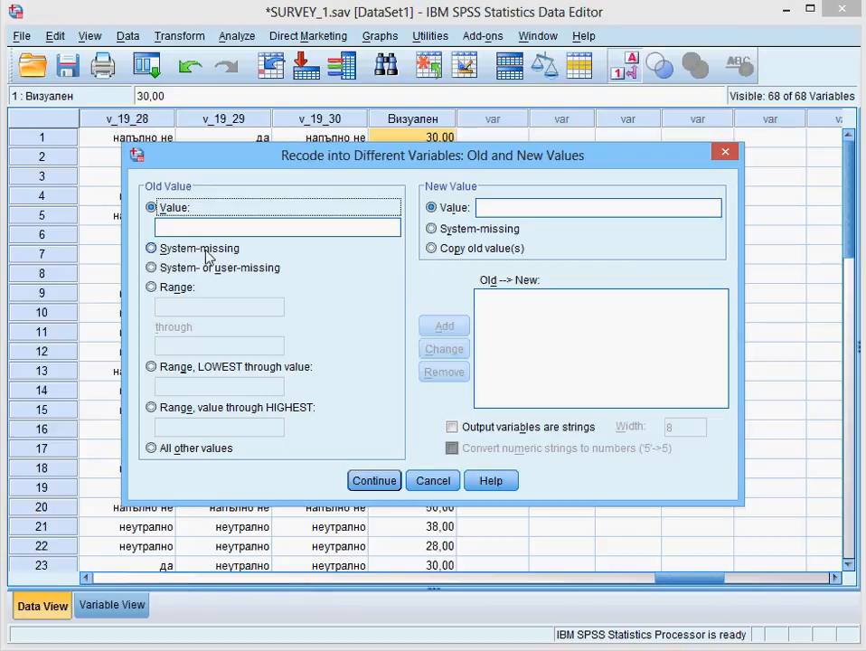
left_click(152, 249)
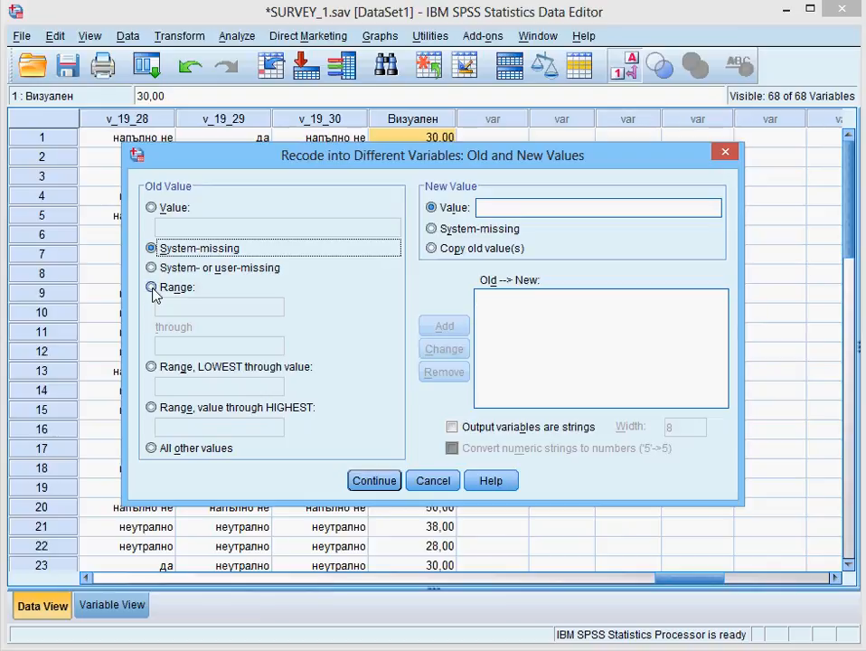
left_click(152, 288)
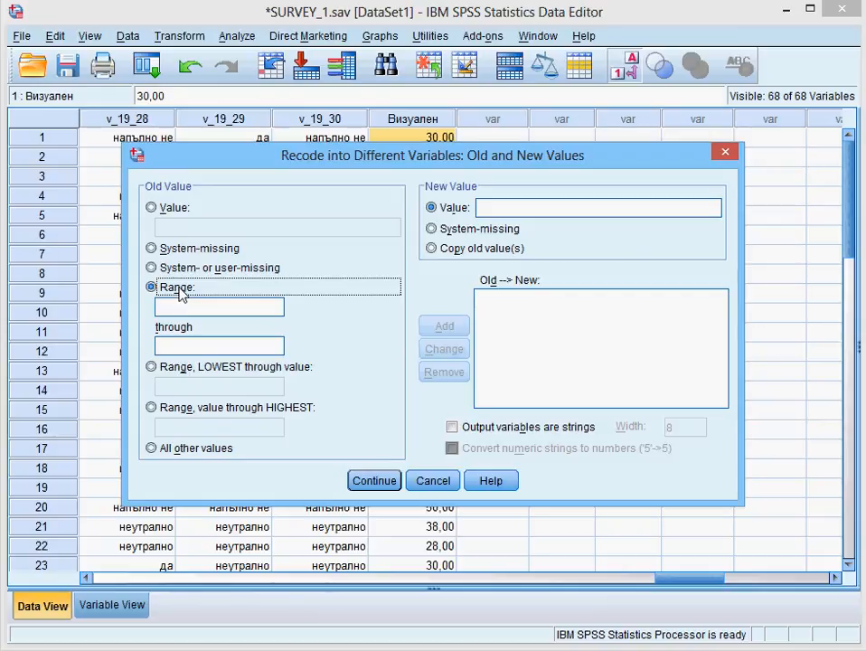
left_click(151, 367)
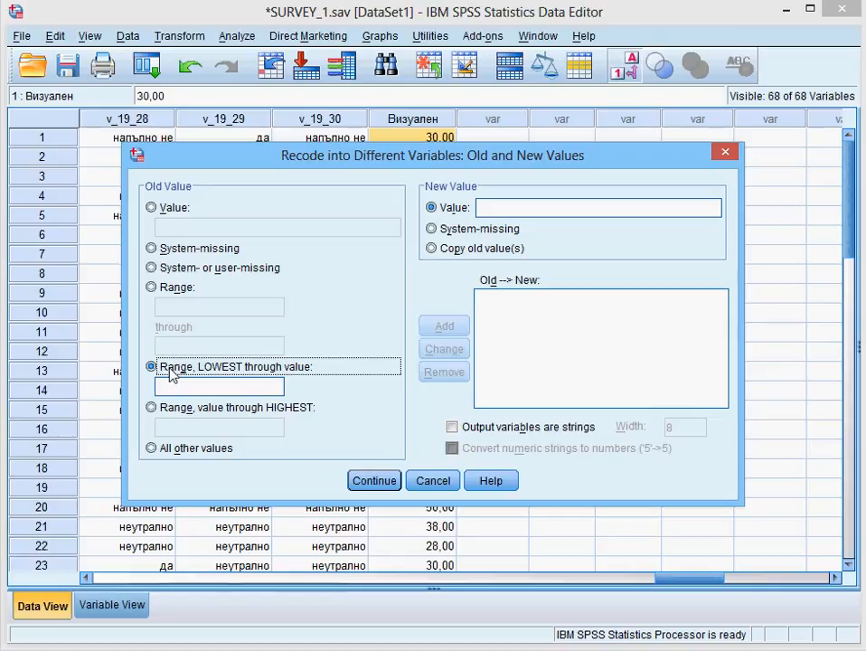
left_click(151, 407)
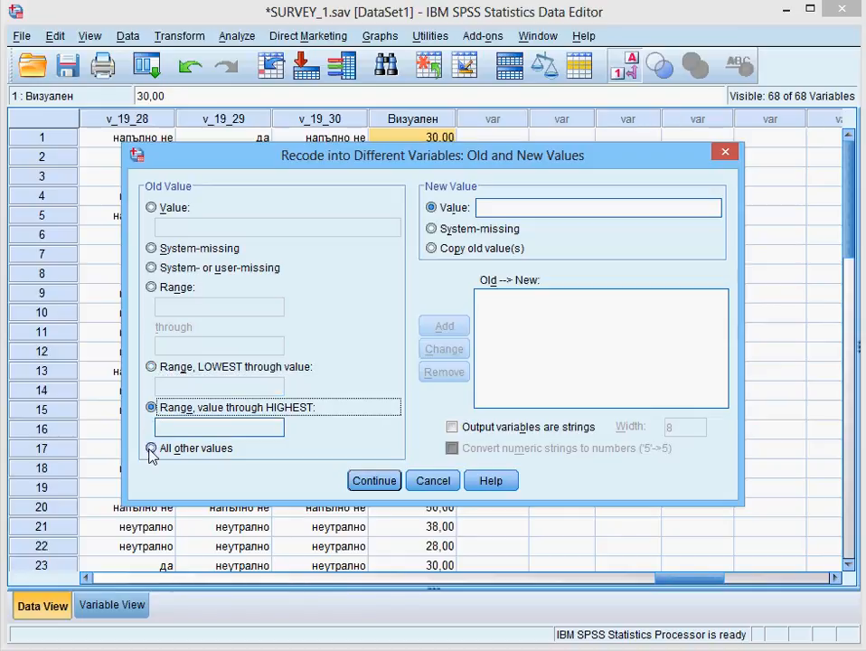
left_click(151, 448)
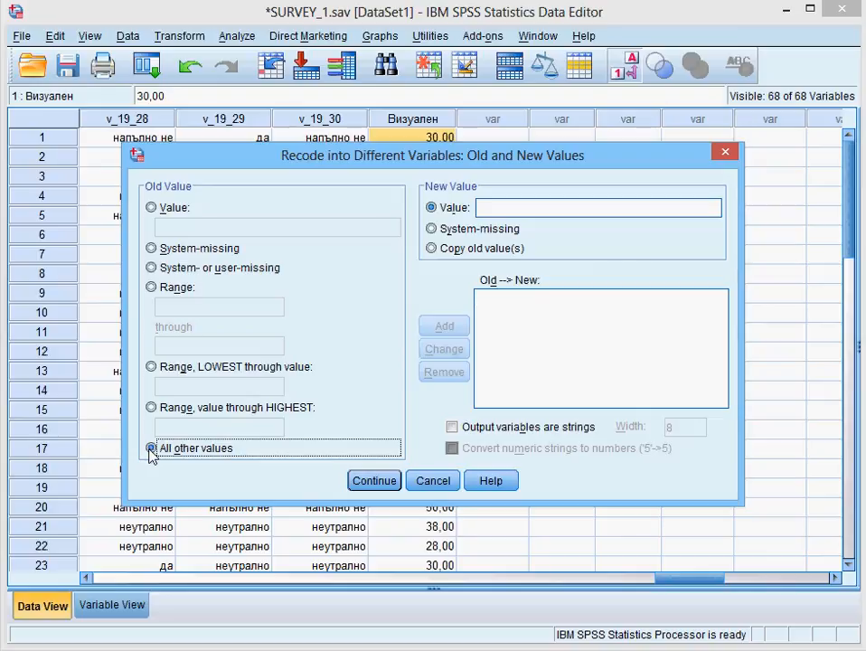
Step: Add a recode rule that turns the lowest value through 24 into the new value 1
left_click(151, 367)
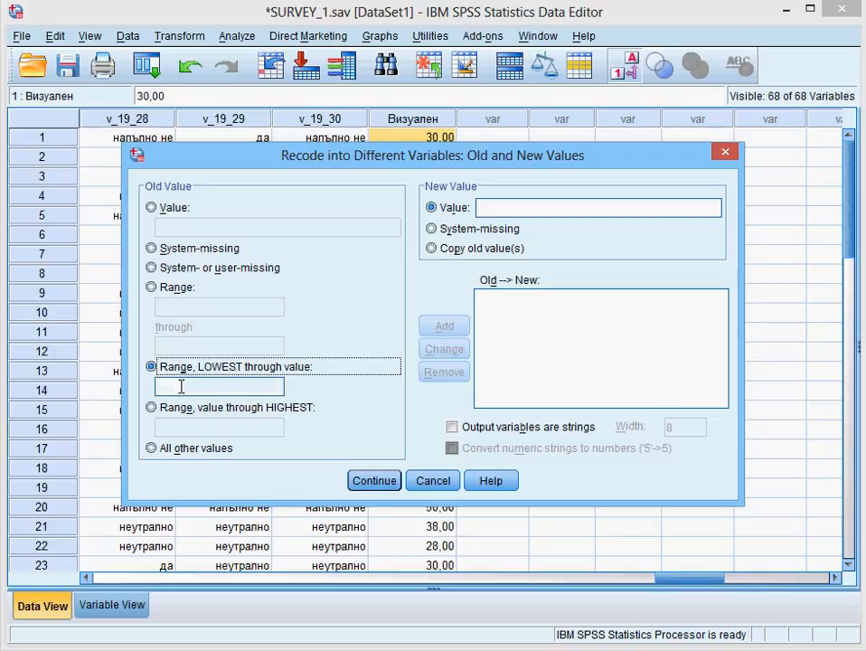
left_click(182, 387)
type("24")
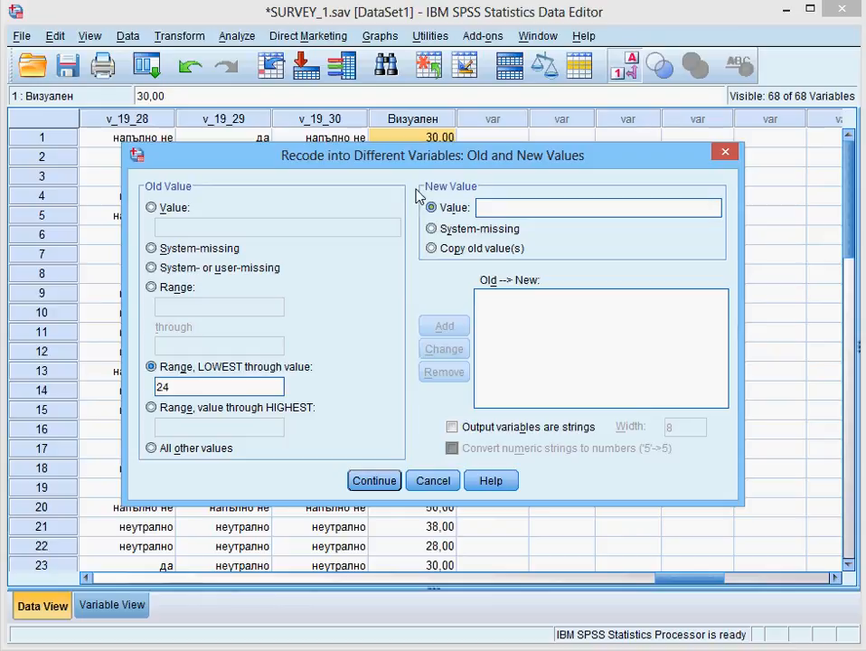
left_click(487, 208)
type("1")
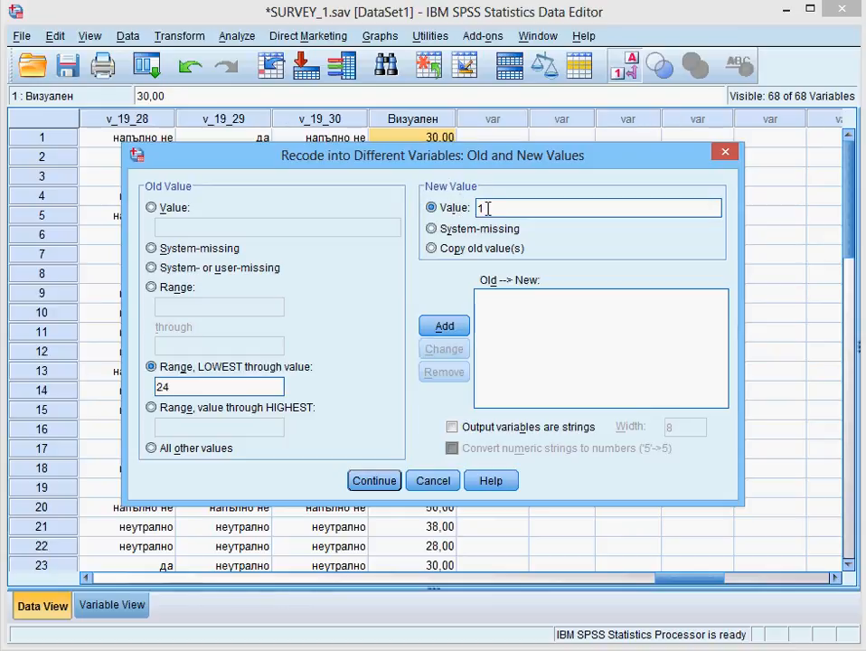
left_click(449, 333)
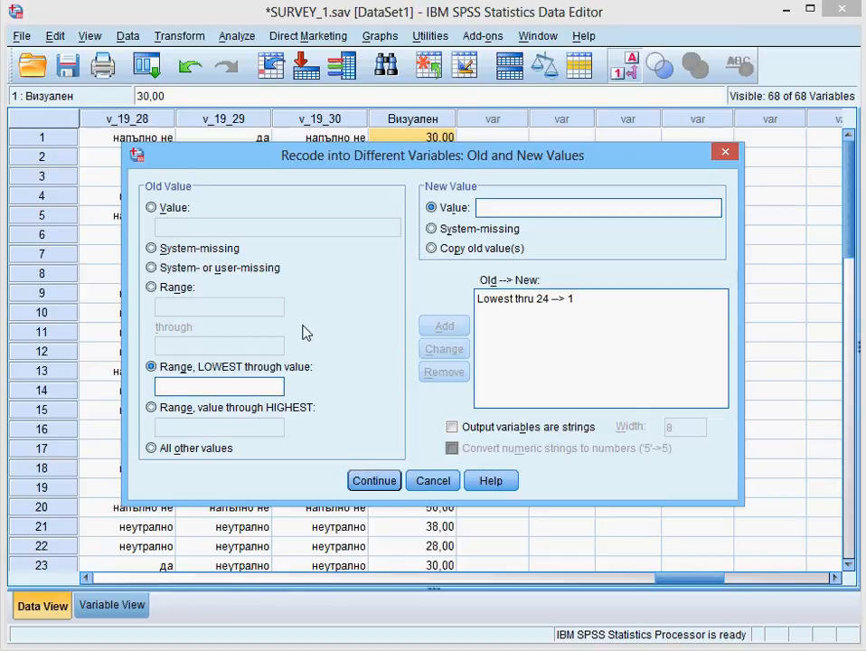
Step: Add a recode rule that turns the range 25 through 37 into the new value 2
left_click(152, 288)
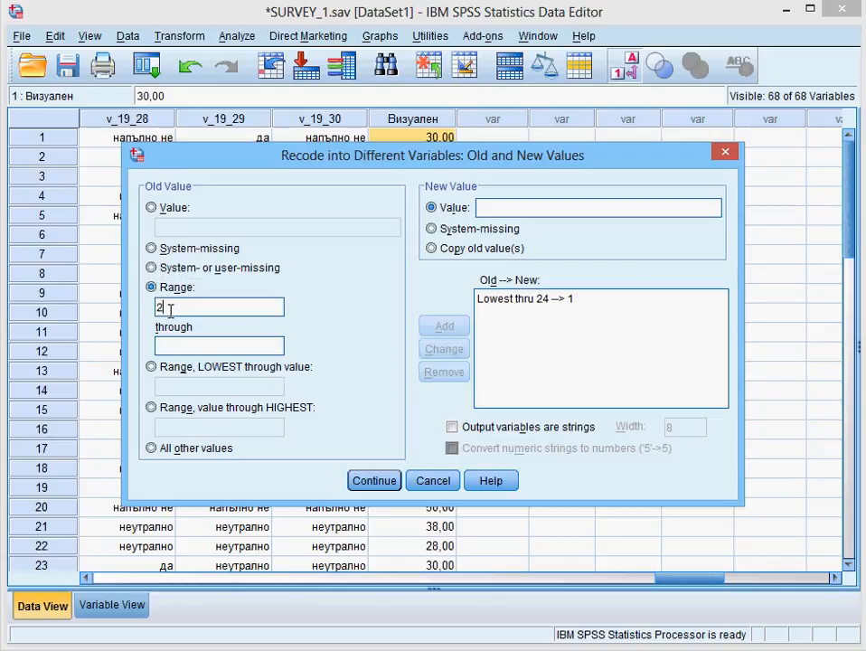
type("25")
left_click(177, 347)
type("3")
type("2")
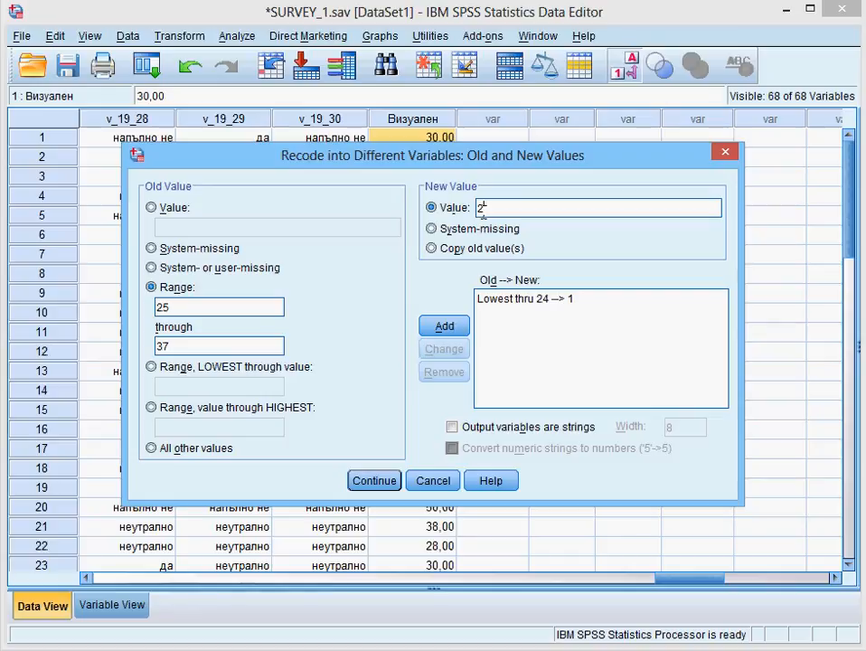
left_click(439, 327)
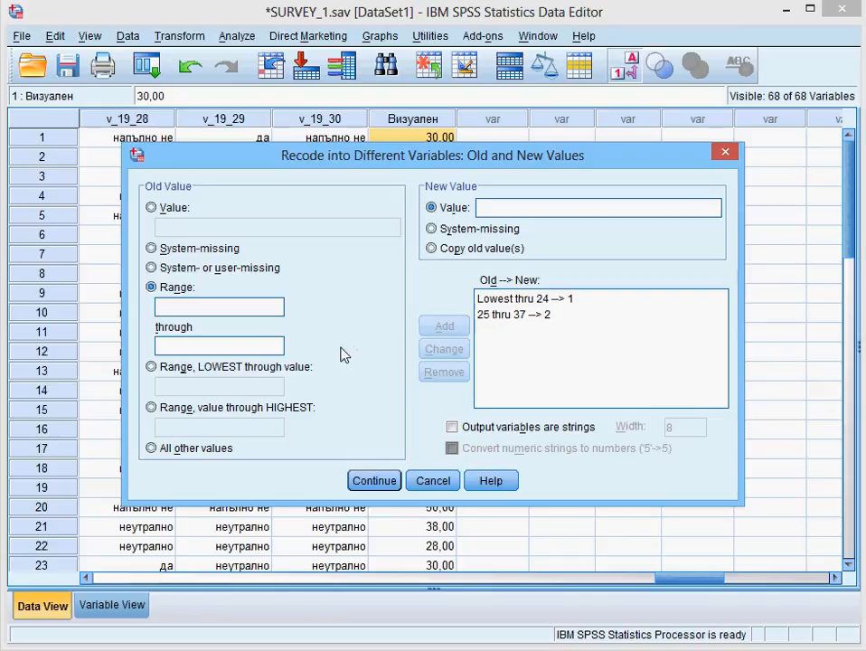
Step: Add a recode rule that turns 38 through the highest value into 3, and run the recode
left_click(151, 408)
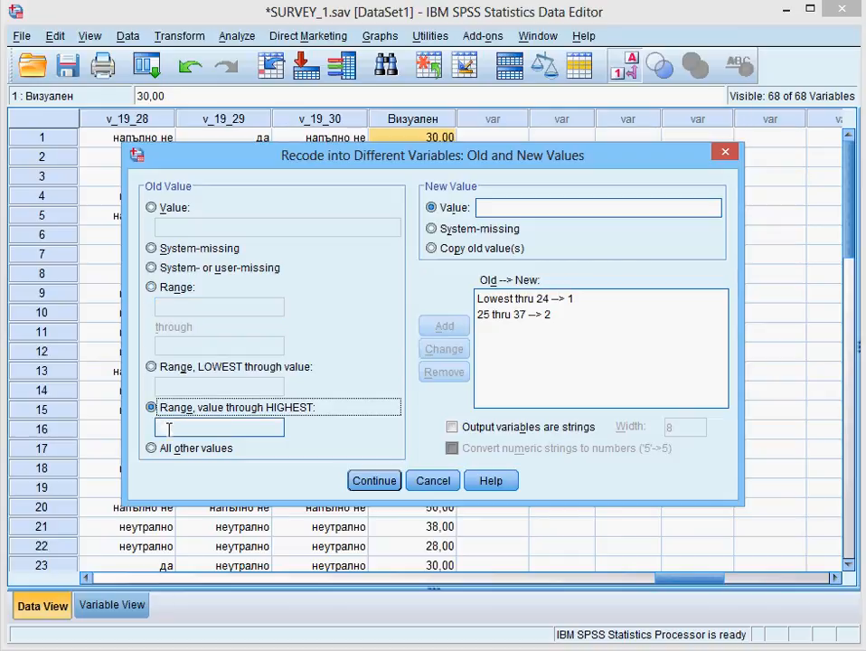
left_click(169, 427)
type("3")
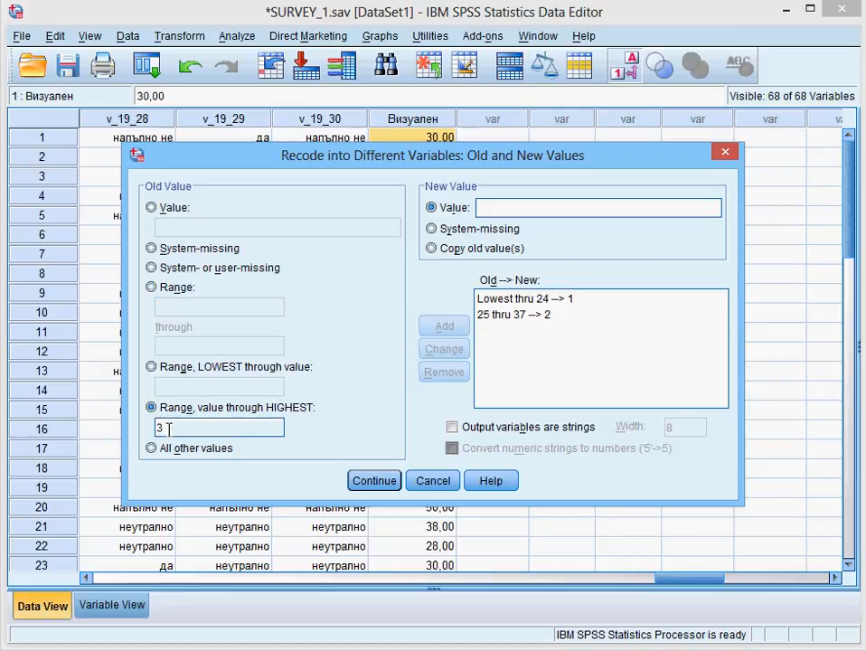
type("8")
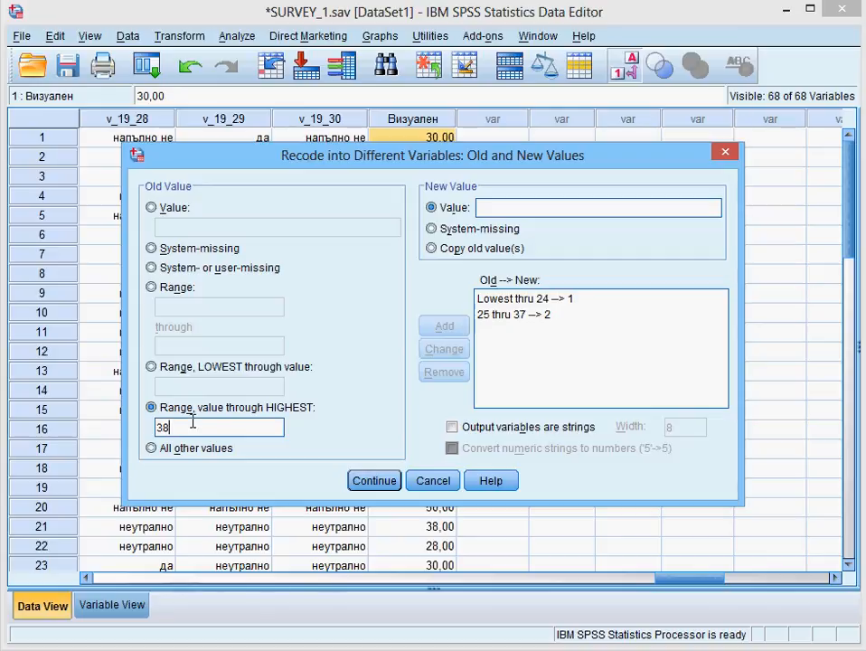
left_click(489, 208)
type("3")
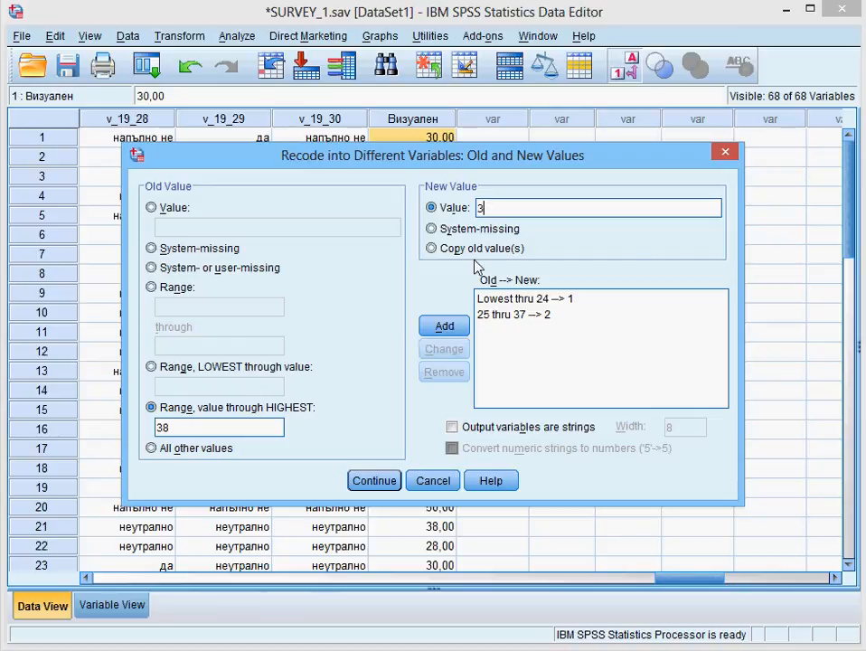
left_click(457, 332)
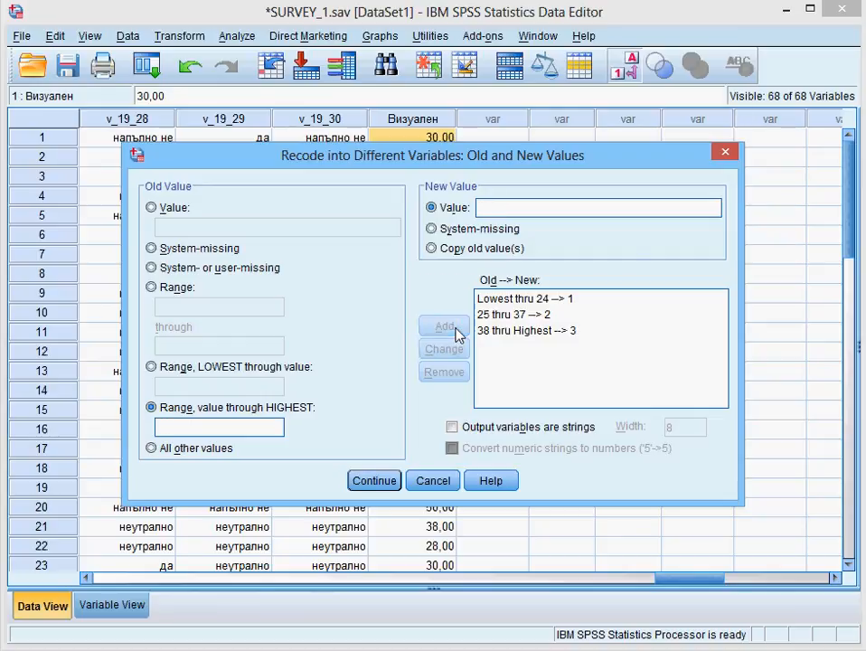
left_click(383, 483)
left_click(339, 460)
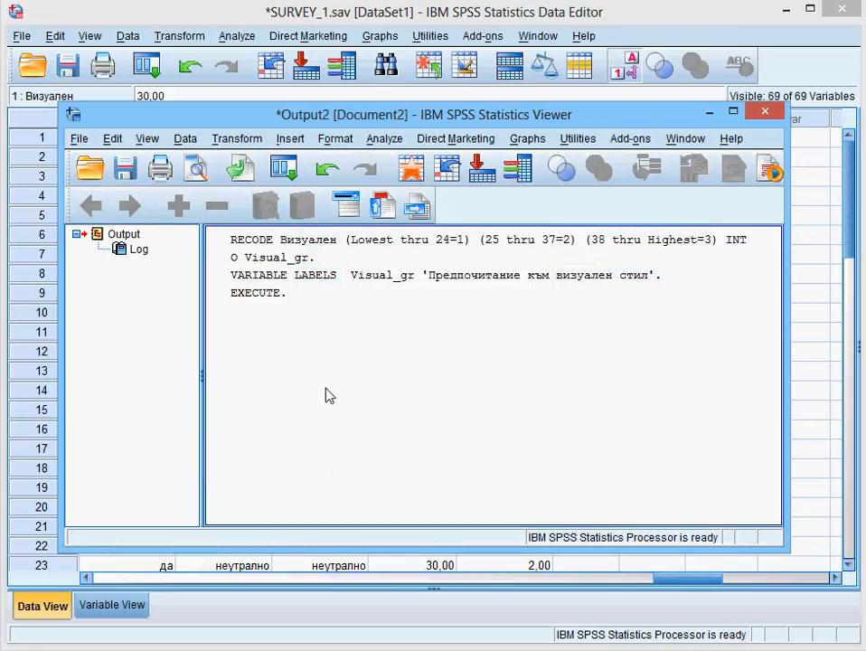
Step: Return from the recode output to the data set and open the value labels definition of Visual_gr
left_click(297, 288)
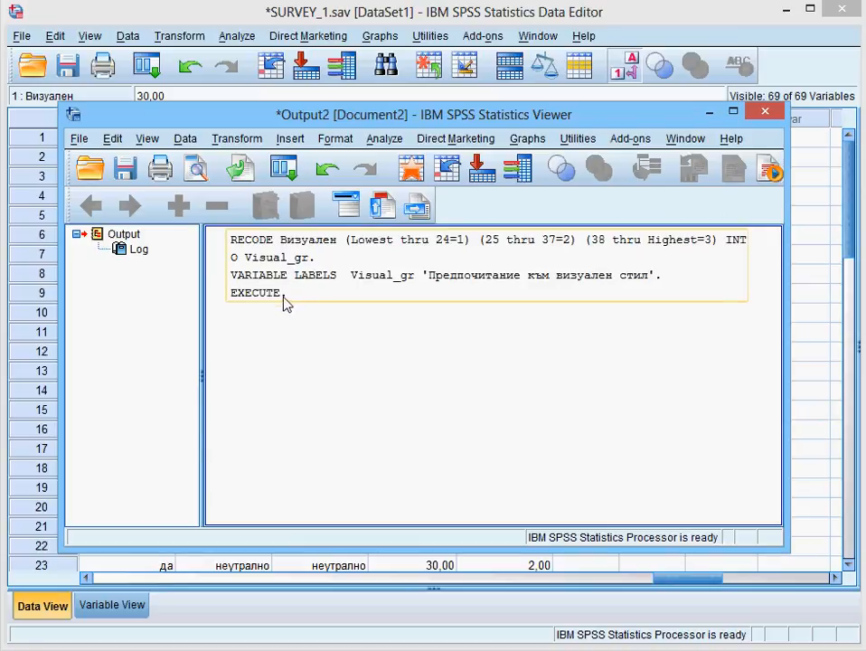
left_click(819, 235)
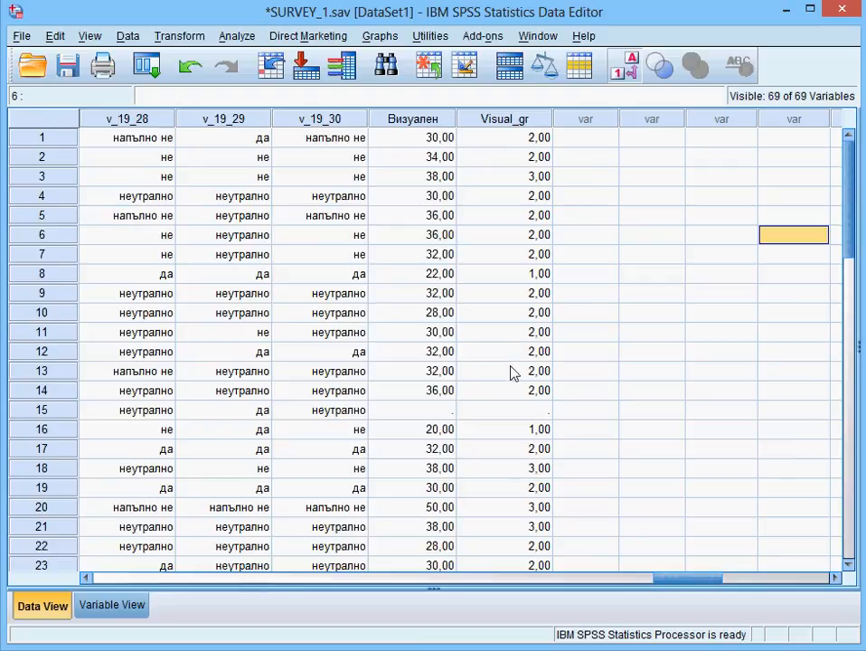
left_click(112, 604)
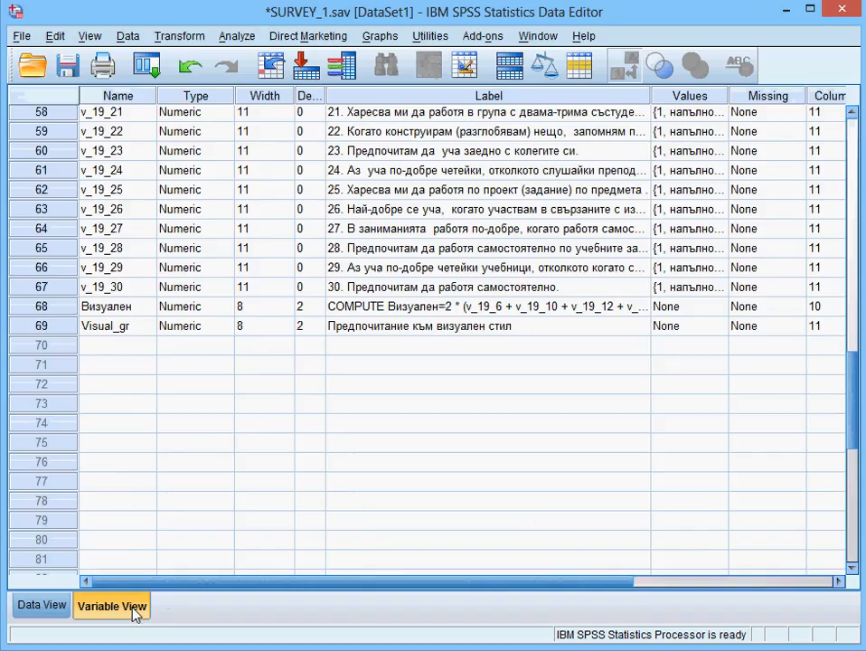
left_click(671, 332)
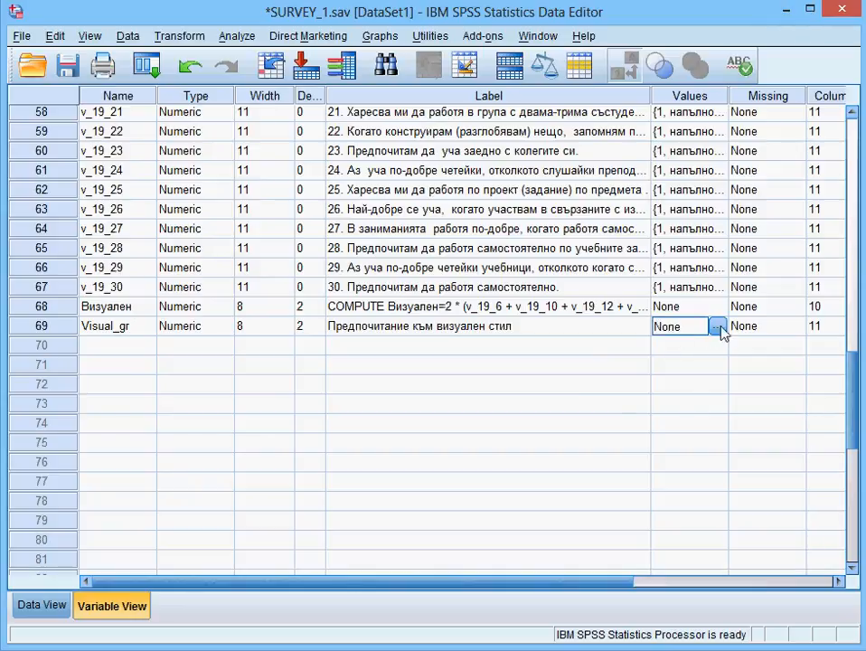
left_click(716, 329)
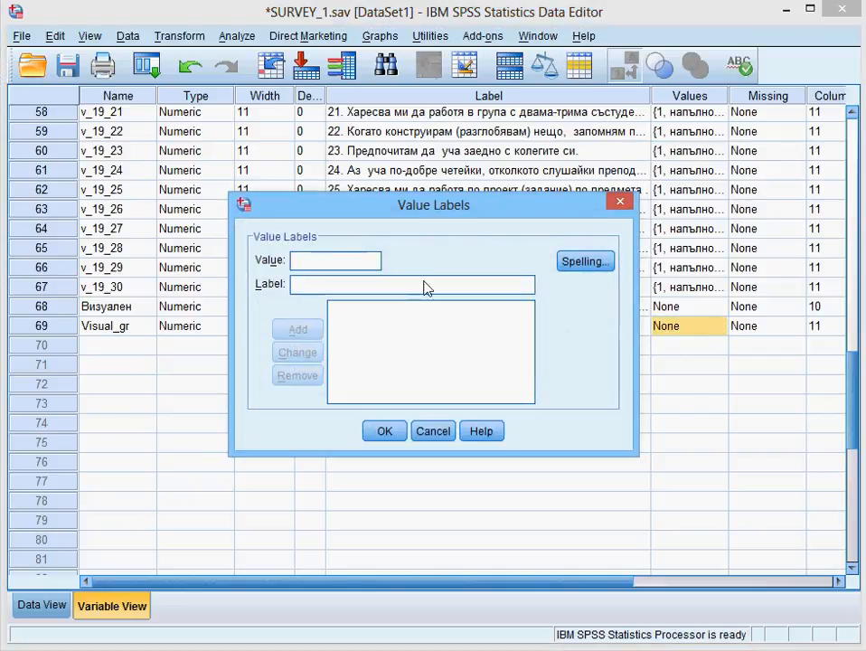
Step: Add the value label "пренебрегнат" for value 1 of Visual_gr
left_click(366, 262)
type("1")
left_click(366, 285)
type("пре")
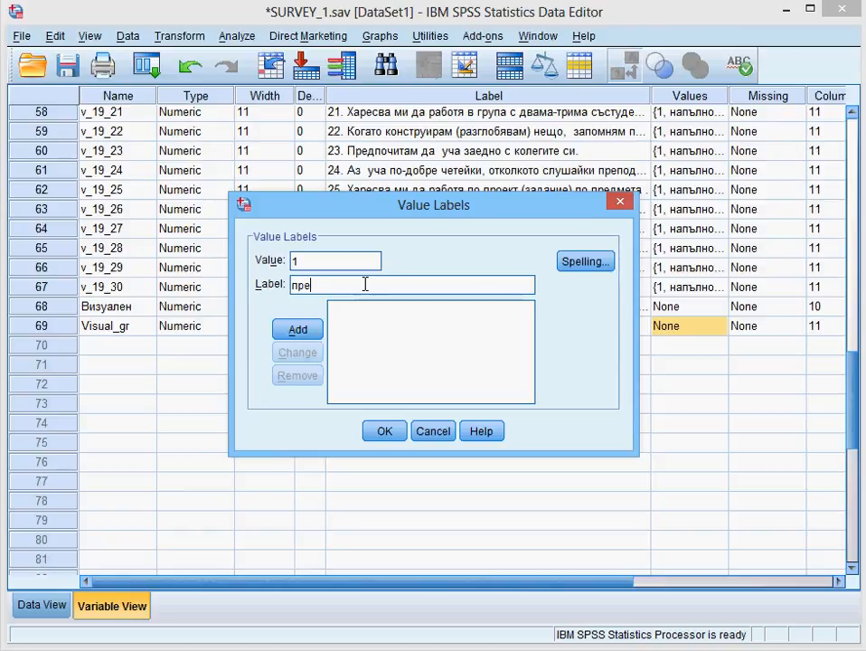
type("небрегнат")
left_click(319, 327)
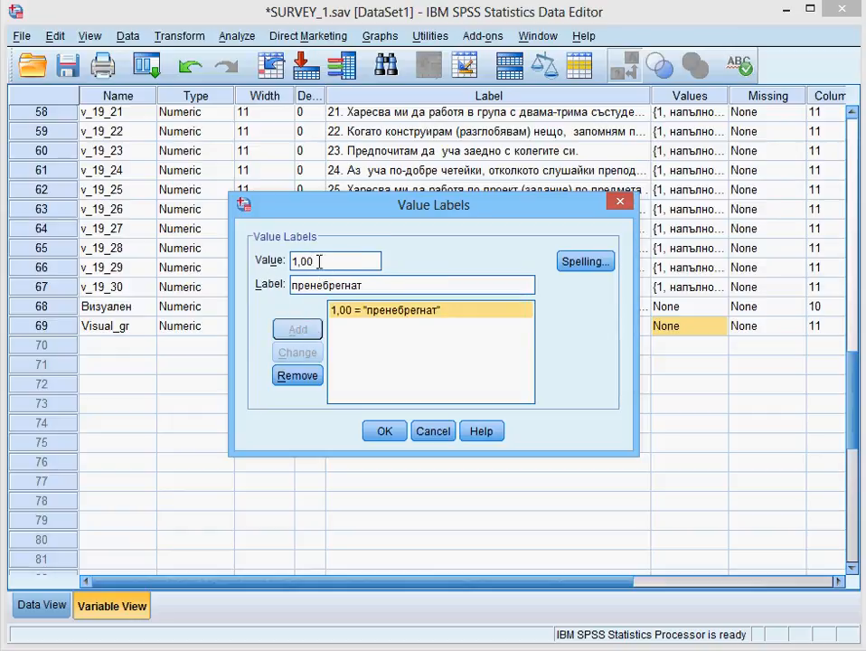
Step: Add the value label "второстепенен" for value 2 of Visual_gr
double_click(286, 263)
type("2")
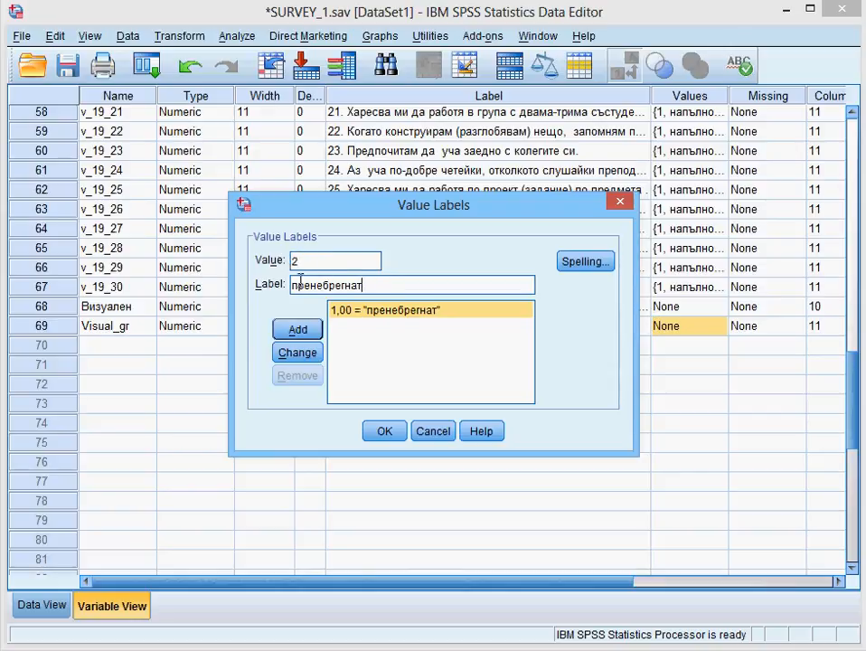
left_click(399, 288)
key("Home")
key("shift+Right")
key("shift+Right")
key("shift+Right")
key("shift+Right")
key("shift+Right")
key("shift+Right")
key("shift+Right")
key("shift+Right")
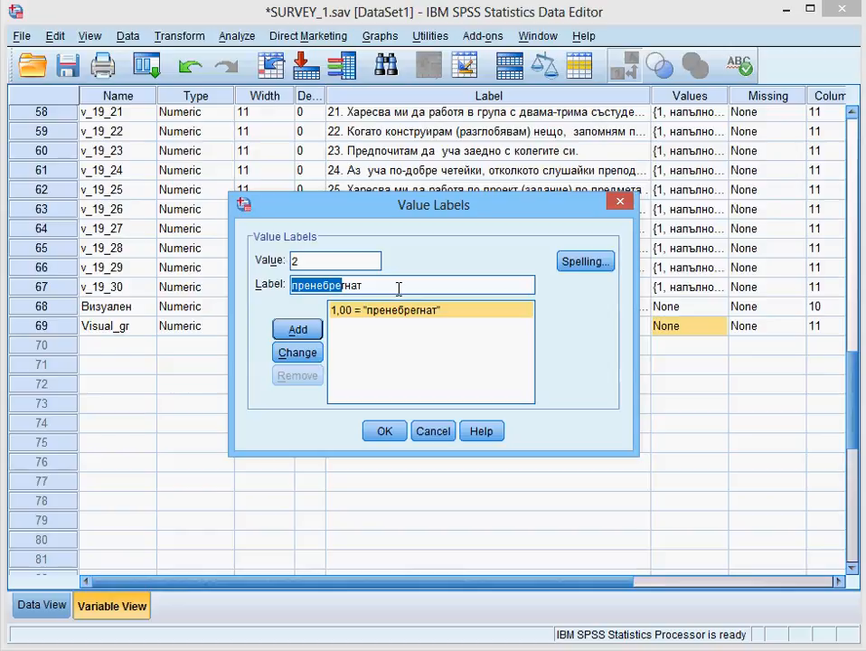
key("BackSpace")
key("Delete")
key("Delete")
key("Delete")
key("Delete")
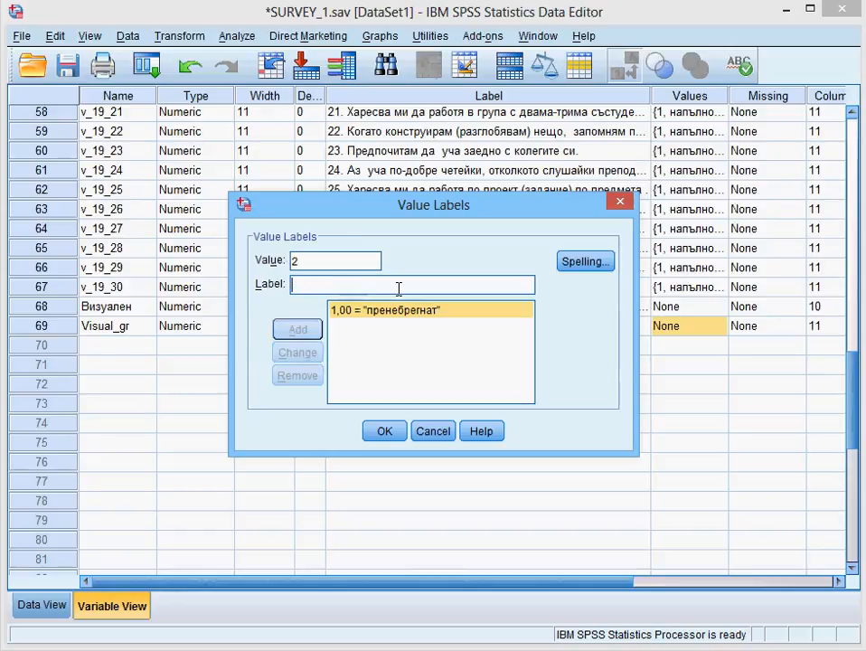
type("второ")
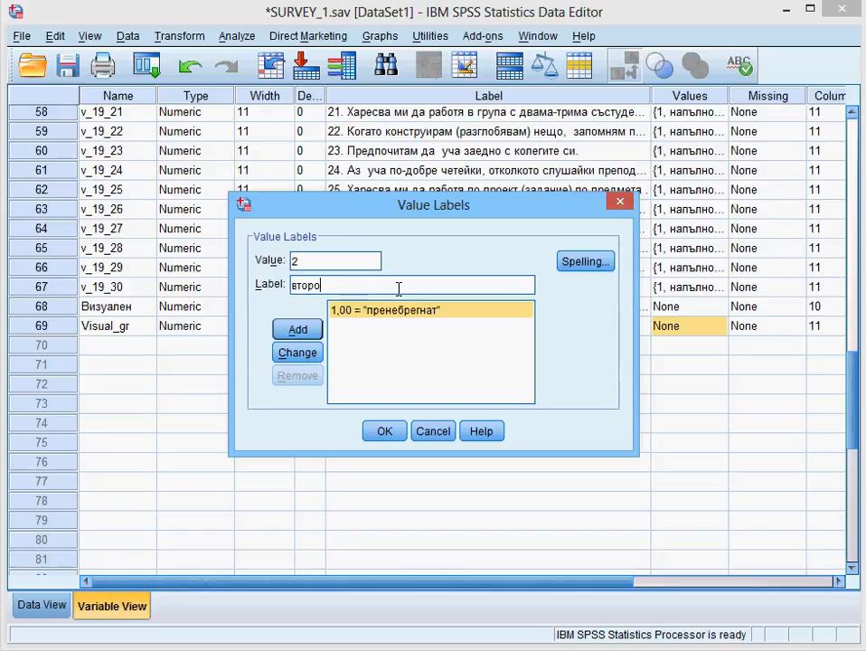
type("степенен")
left_click(316, 331)
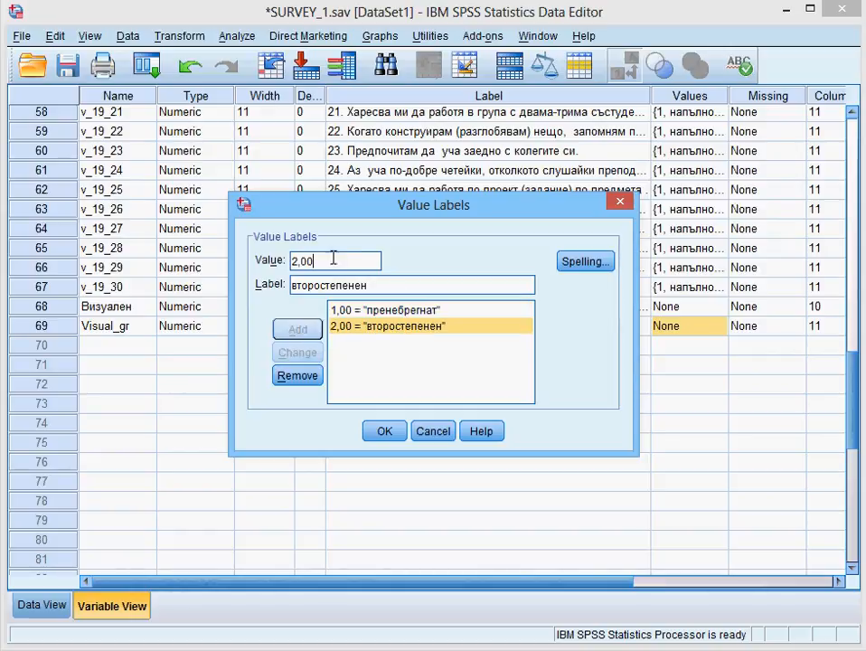
Step: Add the value label "основен" for value 3, and apply the value labels to Visual_gr
left_click_drag(325, 263, 276, 263)
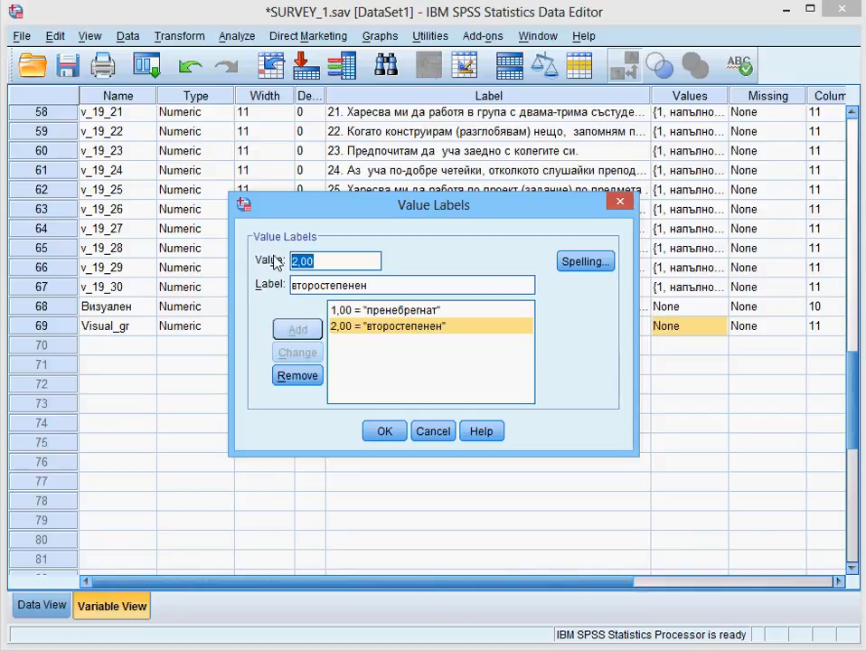
type("3")
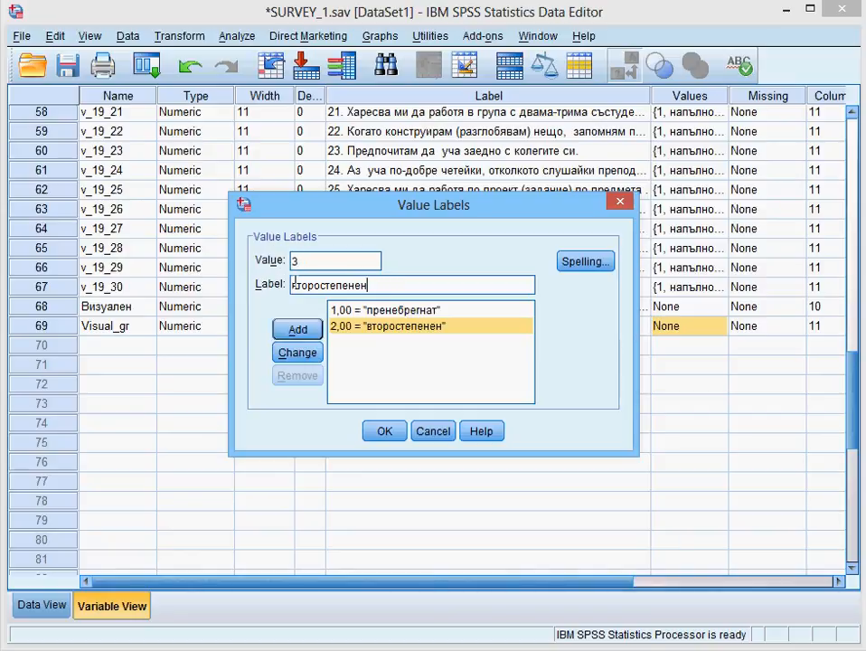
double_click(294, 286)
key("BackSpace")
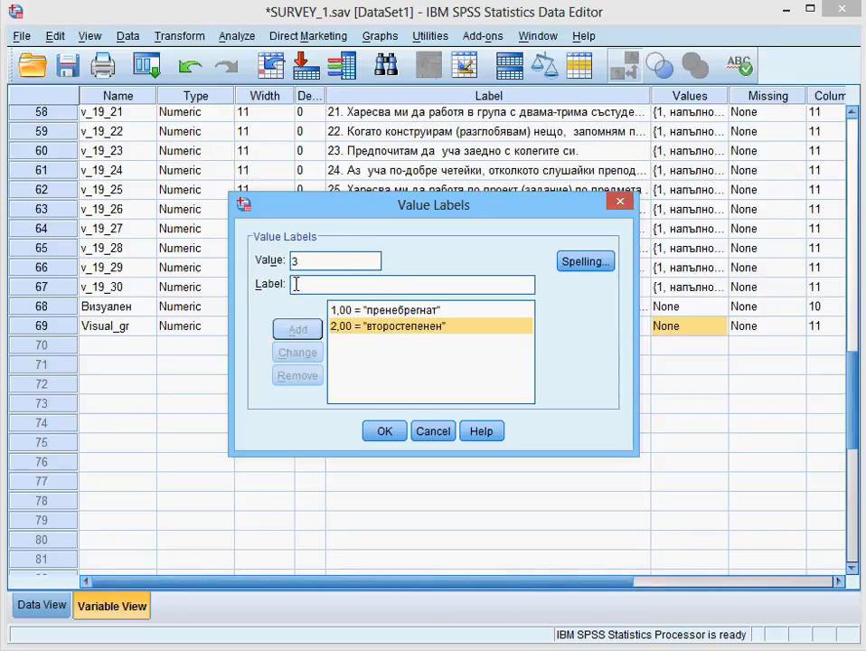
type("основен")
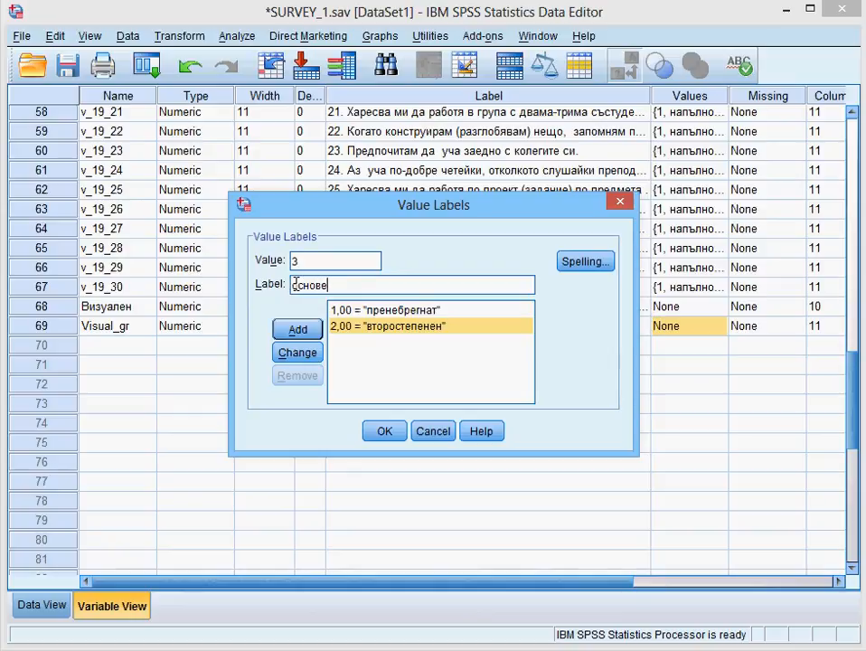
left_click(299, 331)
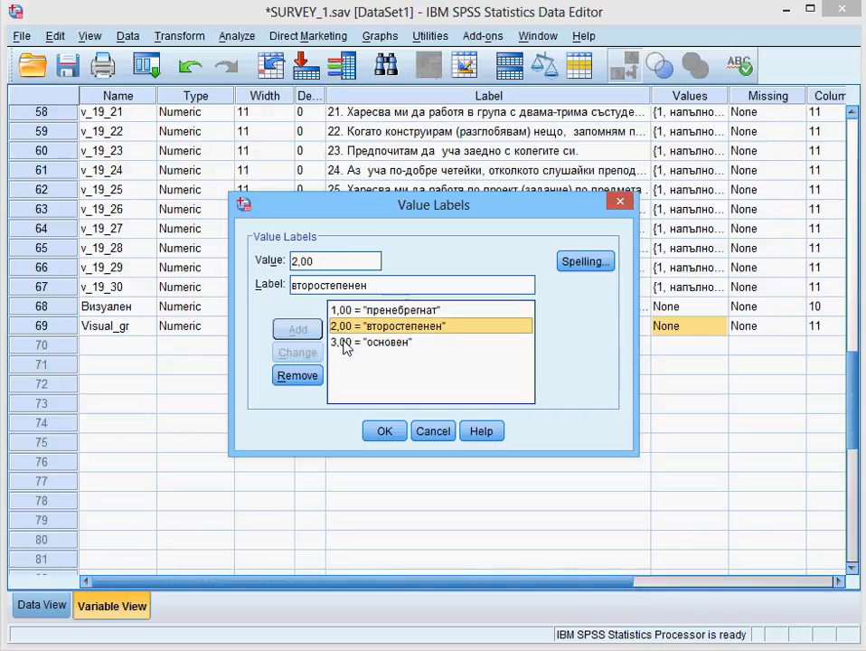
left_click(338, 311)
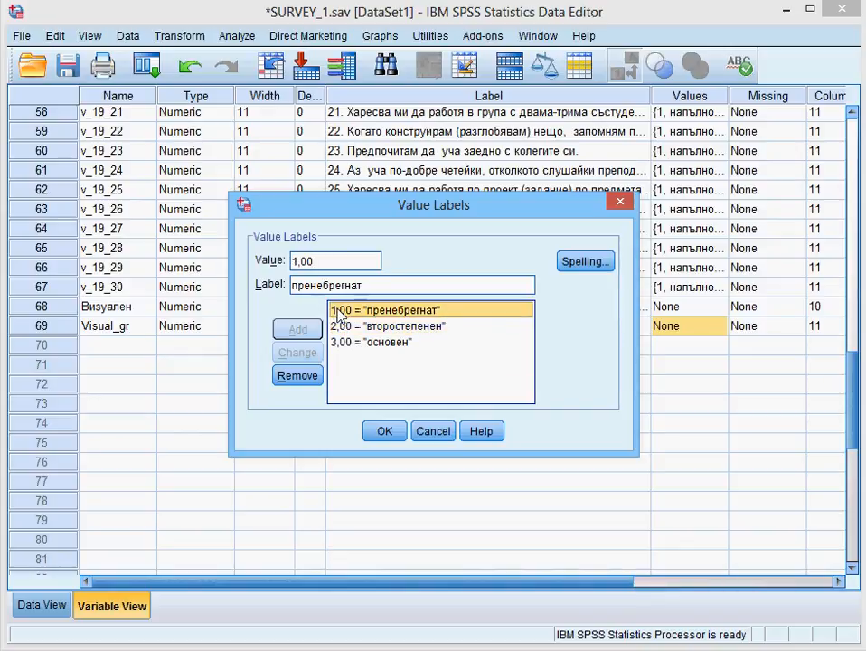
left_click(341, 327)
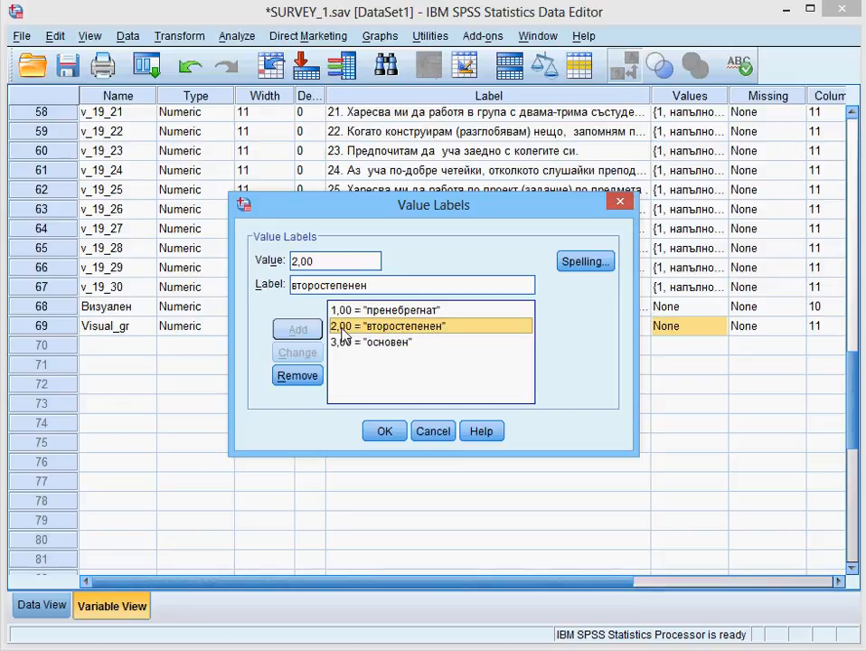
left_click(344, 343)
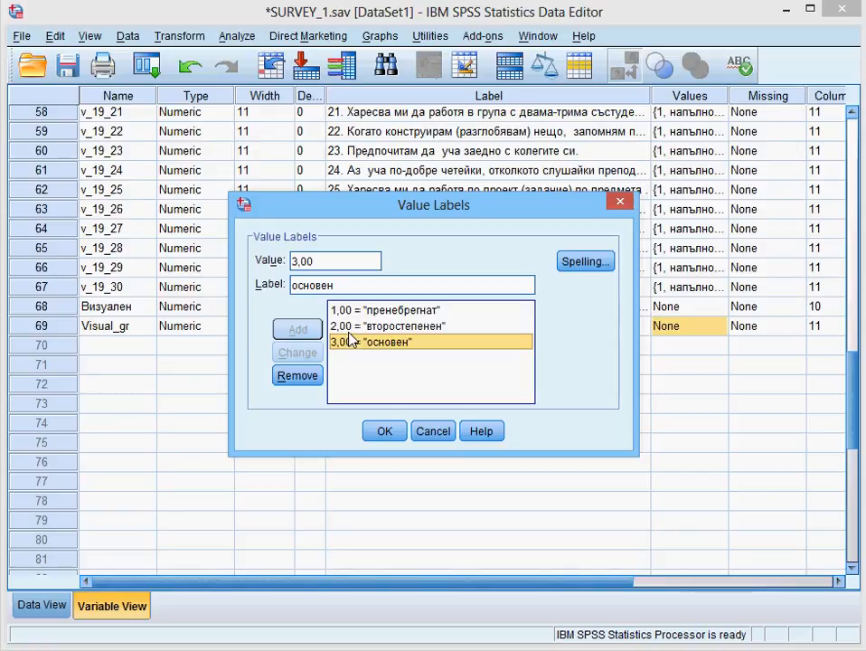
left_click(384, 432)
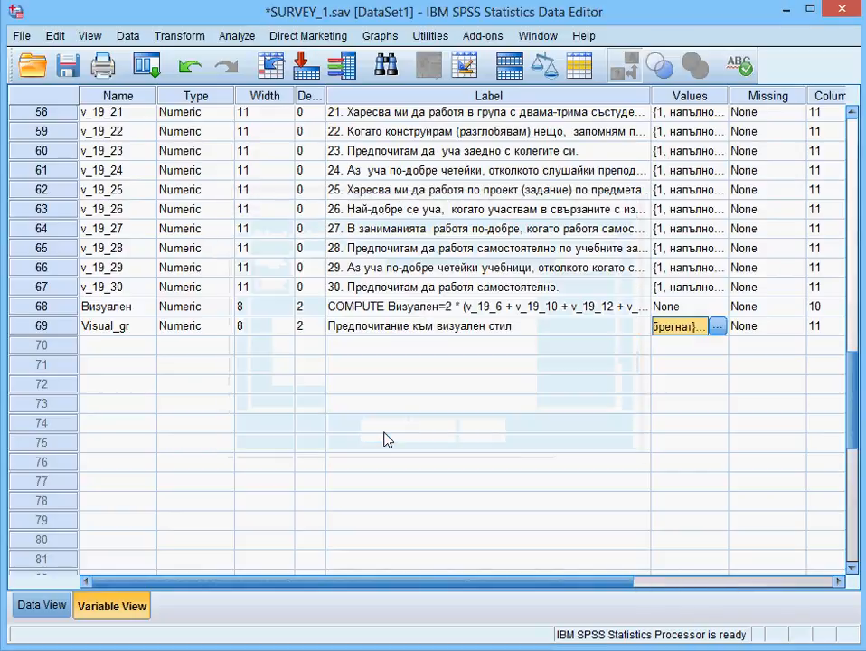
Step: View the Visual_gr column in the data, switching its value labels display off and on again
left_click(42, 607)
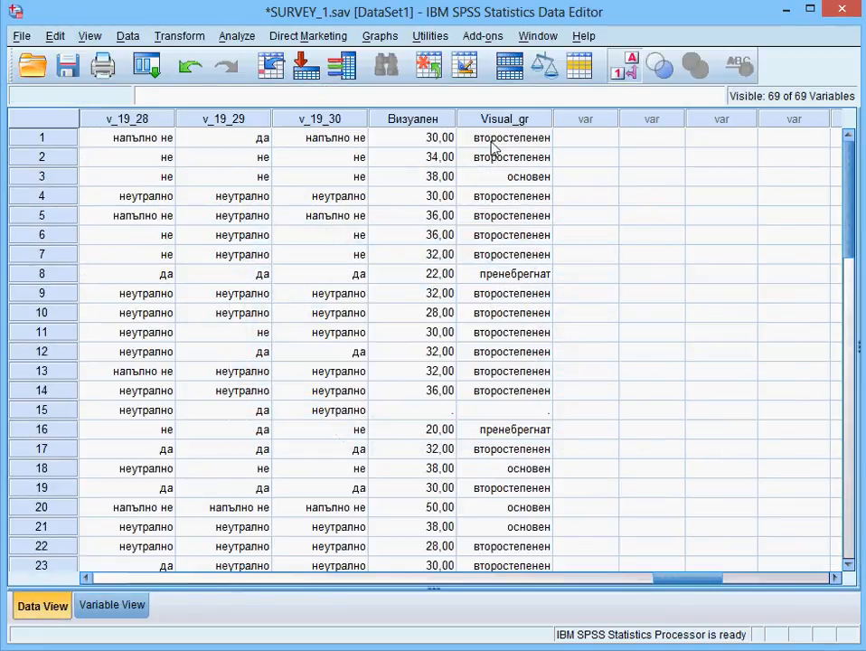
left_click(629, 78)
left_click(629, 76)
Step: Examine the Визуален and Visual_gr cells of case 15, and compare score and group for cases 1 and 3
left_click(431, 417)
double_click(499, 411)
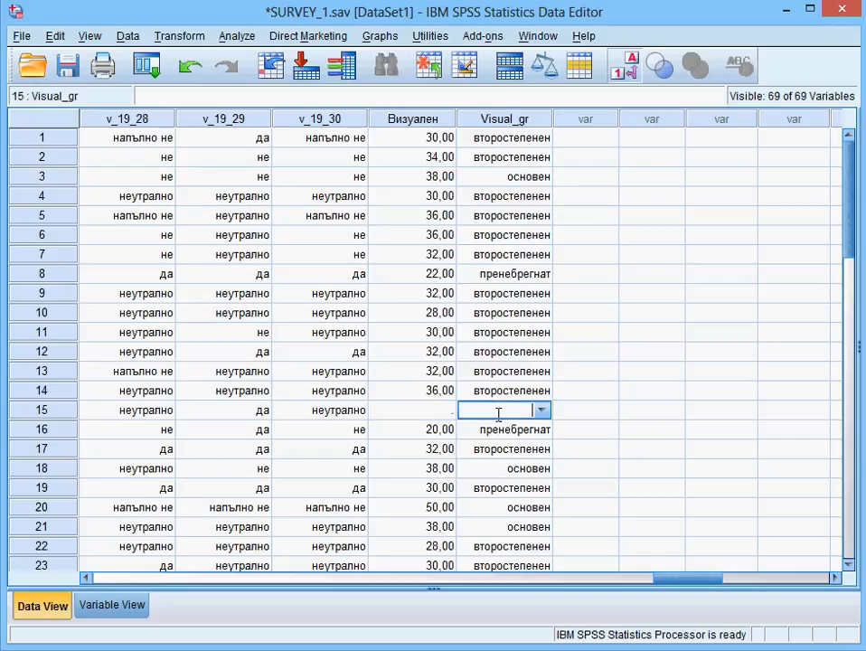
left_click(495, 376)
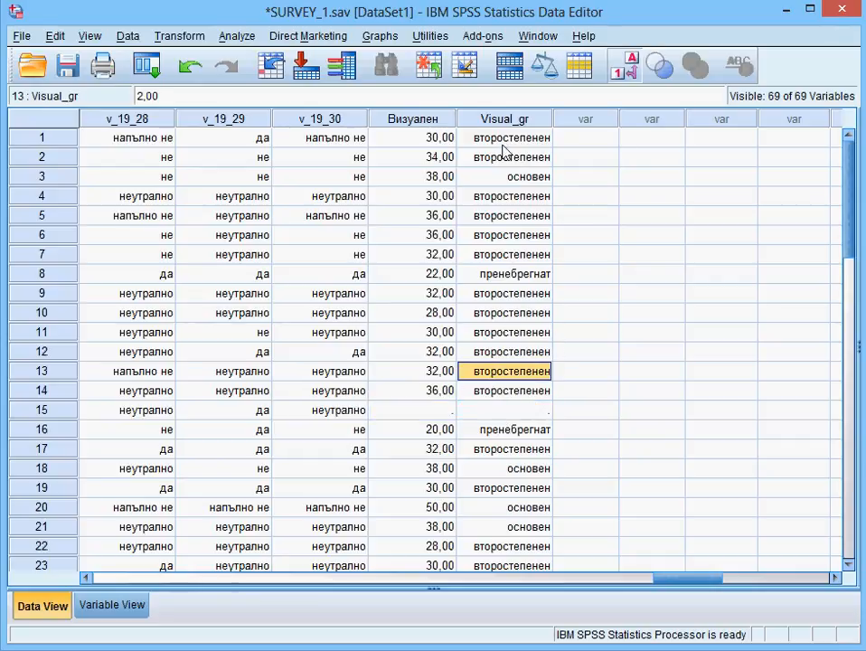
left_click(438, 146)
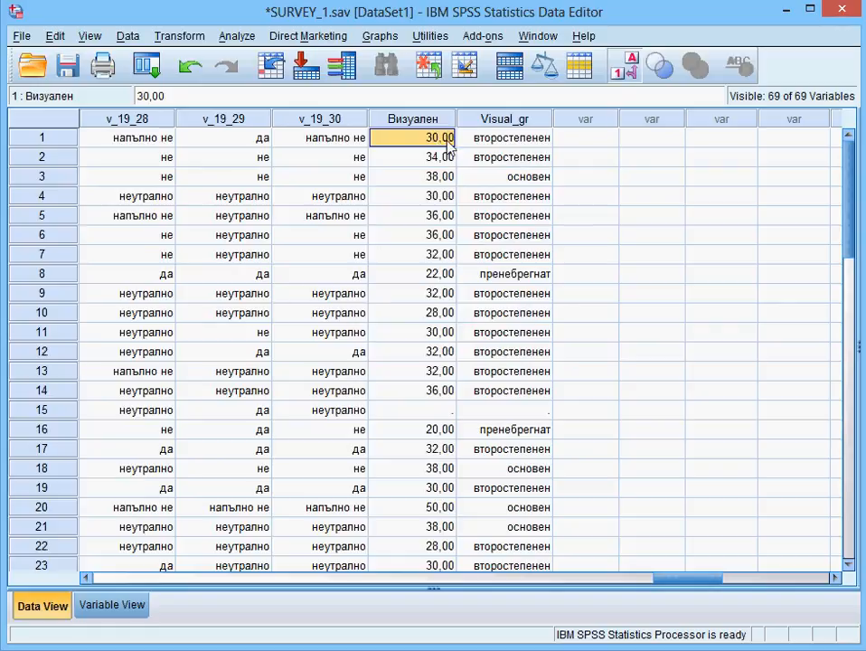
left_click(462, 142)
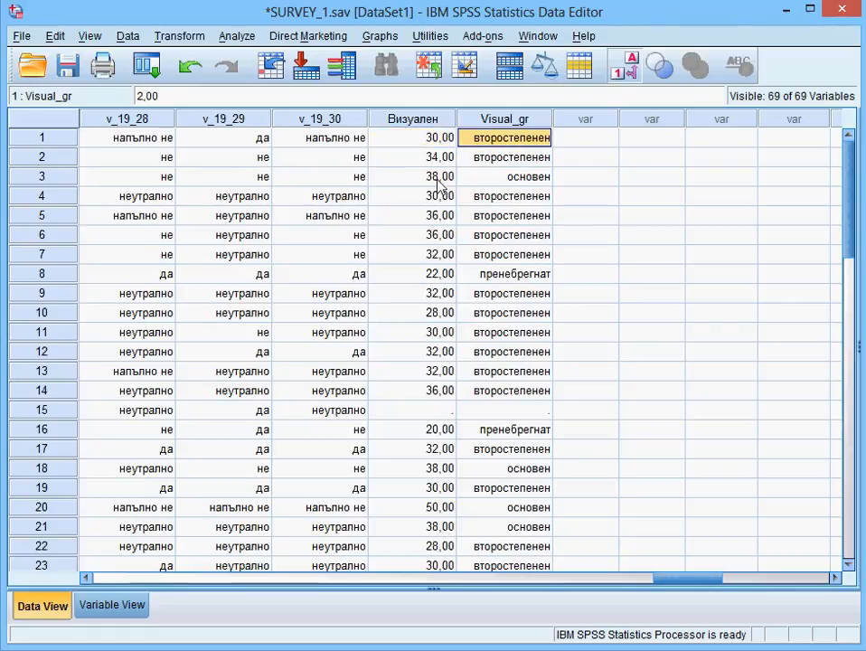
left_click(436, 179)
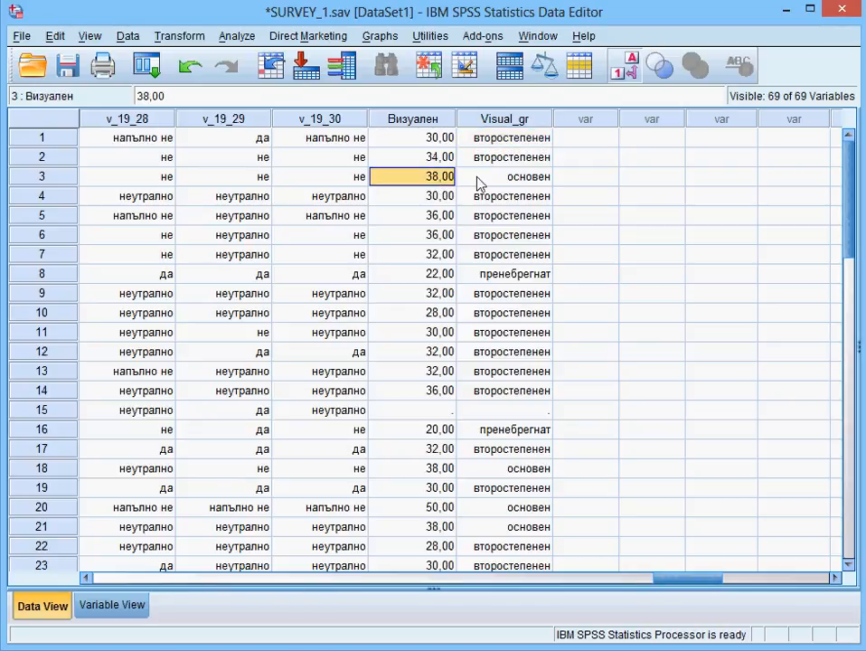
left_click(479, 181)
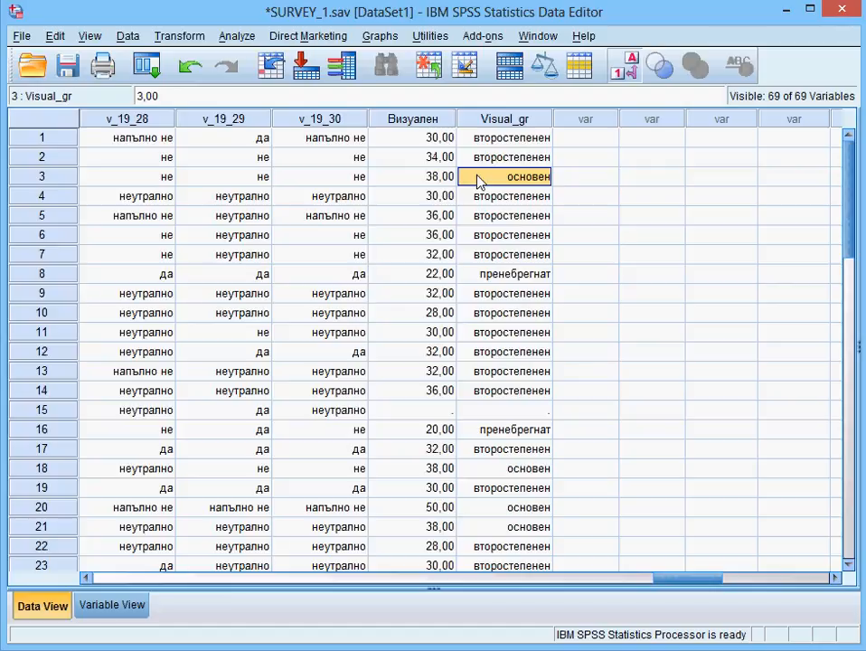